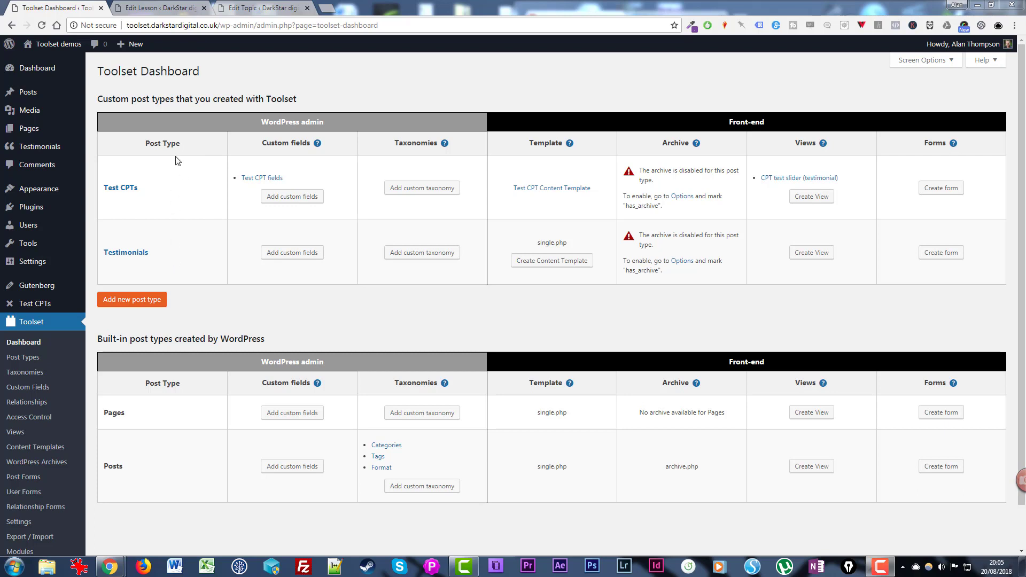
- Add a required single-line custom field named Headline, with slug headline, to the Testimonials post type
{"action": "left_click", "coordinate": [304, 255]}
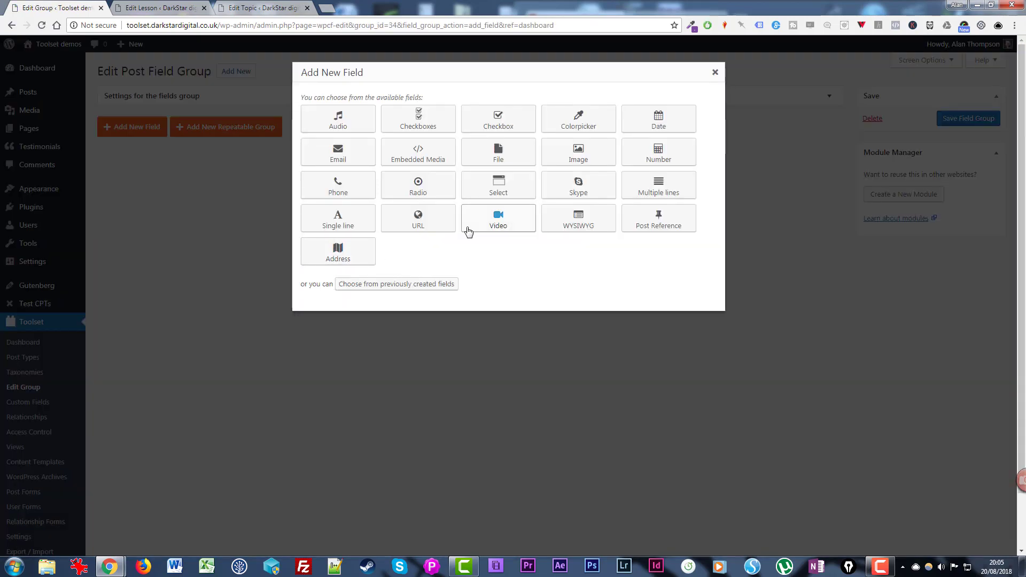
{"action": "left_click", "coordinate": [357, 220]}
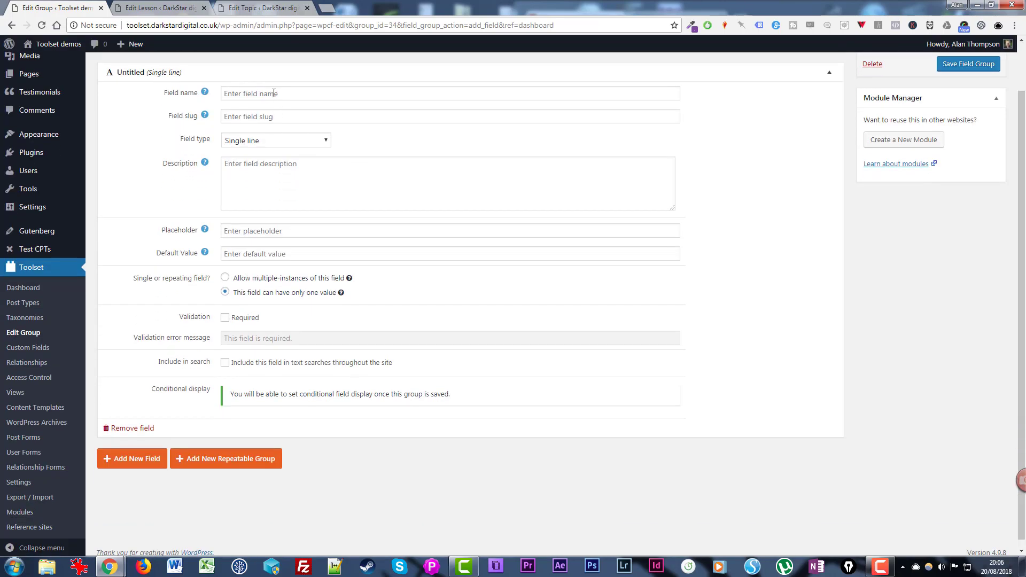
{"action": "left_click", "coordinate": [274, 93]}
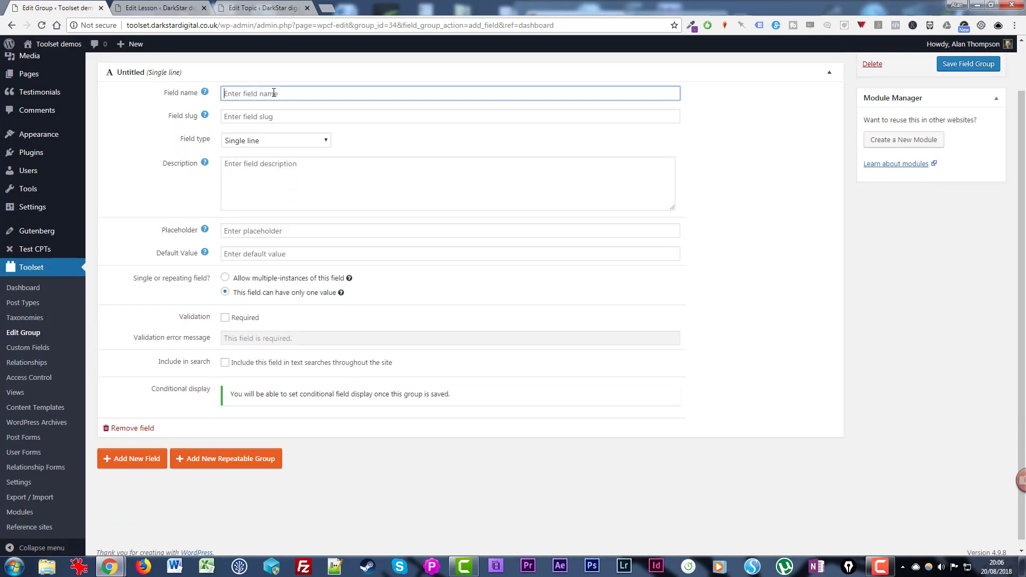
{"action": "type", "text": "Headline"}
{"action": "left_click", "coordinate": [294, 118]}
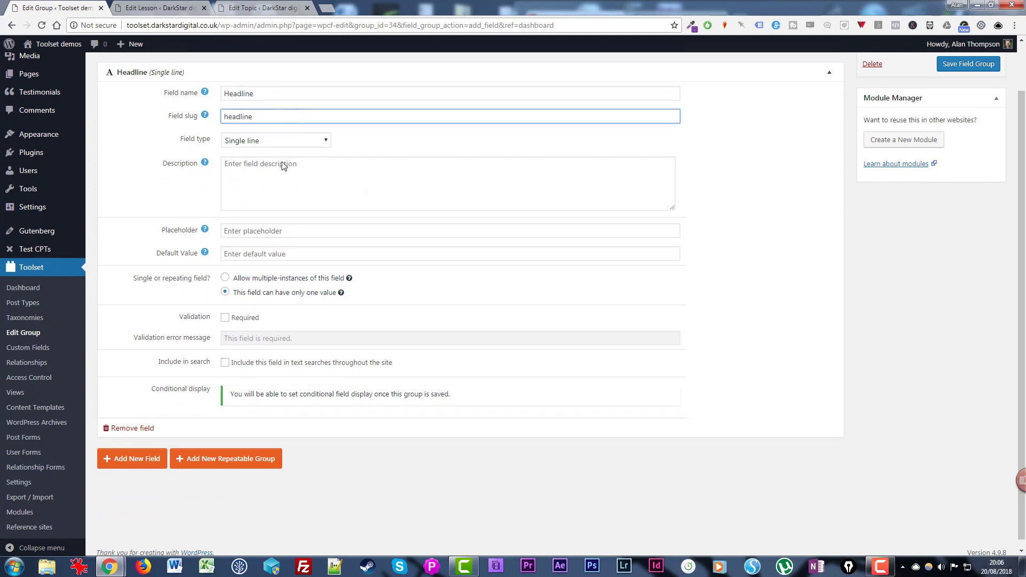
{"action": "left_click", "coordinate": [225, 318]}
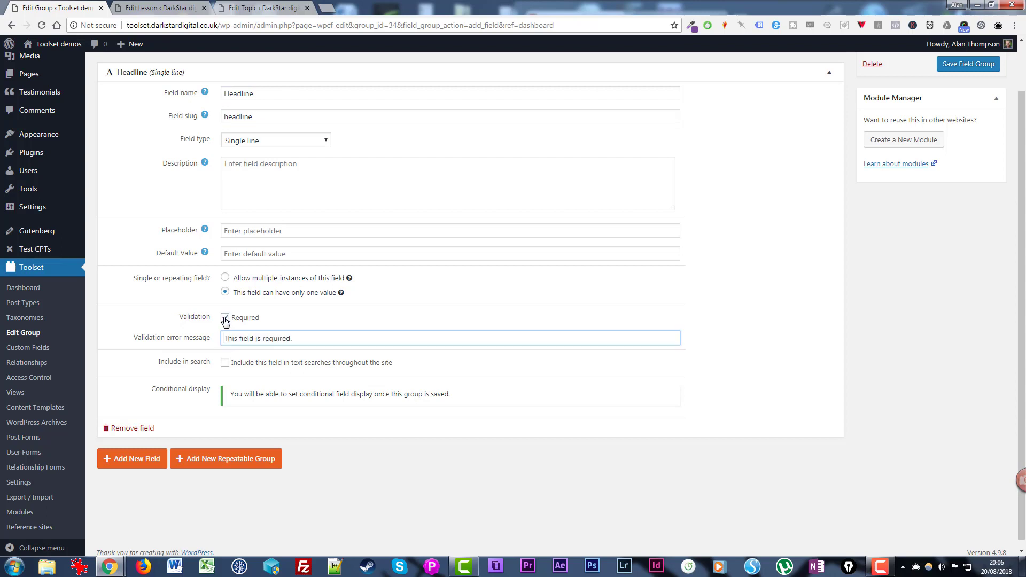
- Add a required image field named image, with slug image, to the field group
{"action": "left_click", "coordinate": [131, 462]}
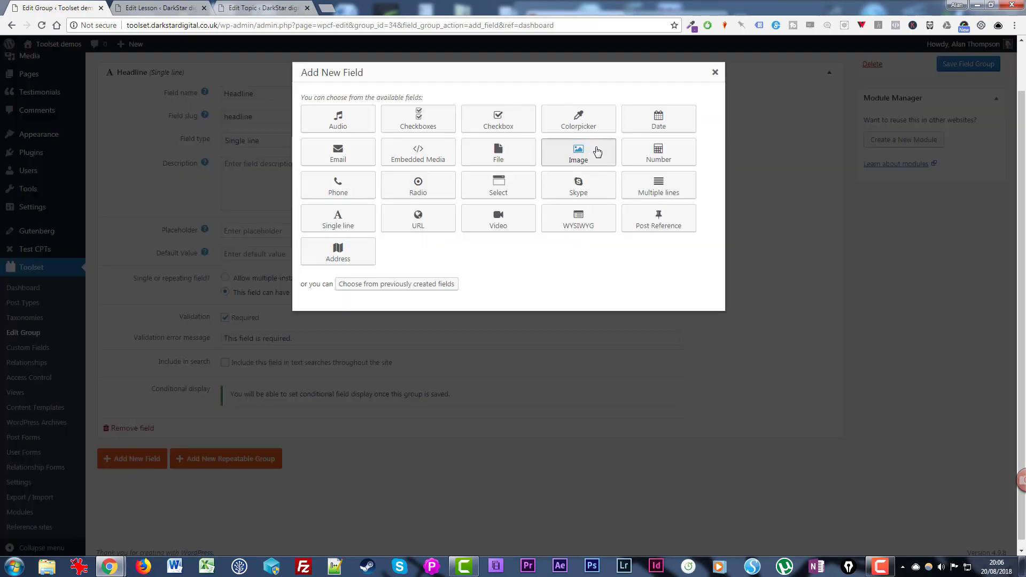
{"action": "left_click", "coordinate": [597, 153]}
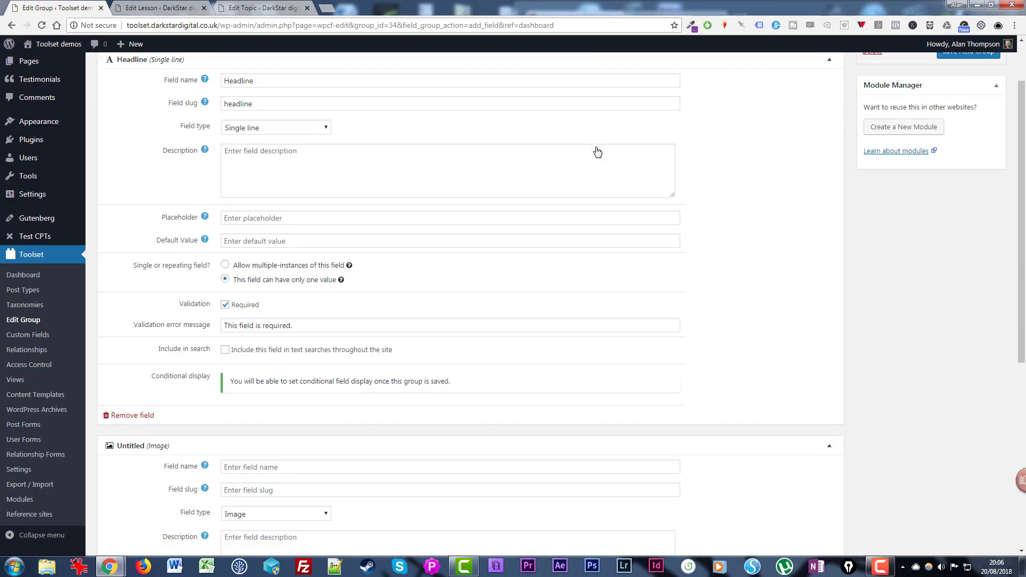
{"action": "left_click", "coordinate": [279, 130]}
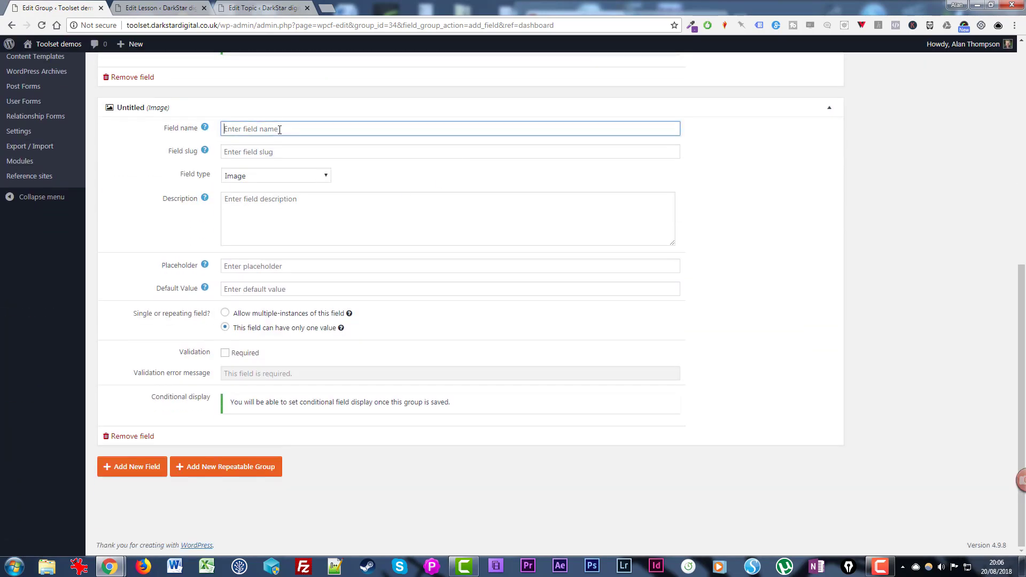
{"action": "type", "text": "image"}
{"action": "left_click", "coordinate": [292, 151]}
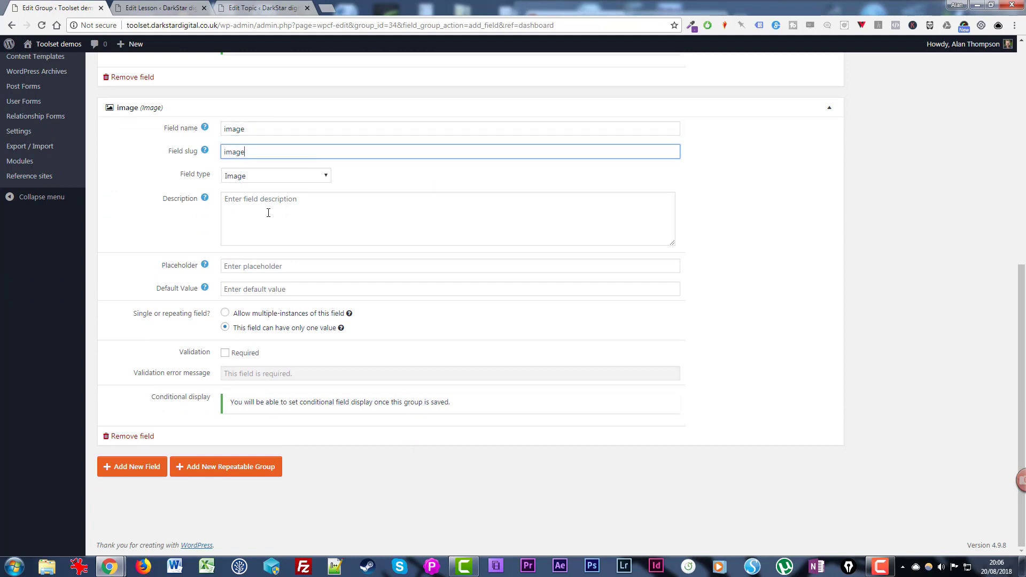
{"action": "left_click", "coordinate": [225, 354]}
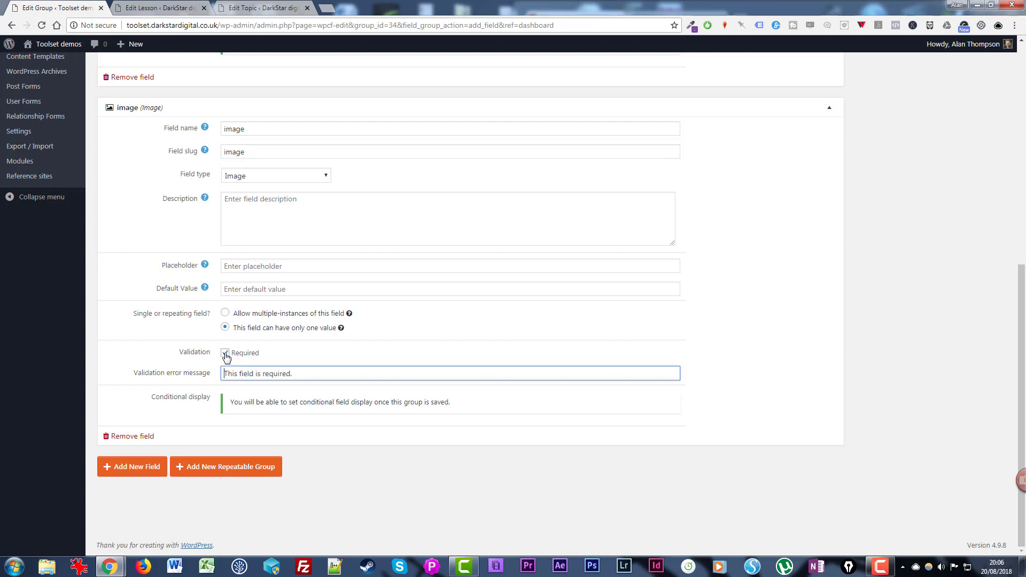
- Add a required multiple-lines field named Comment, with slug comment, to the field group
{"action": "left_click", "coordinate": [129, 468]}
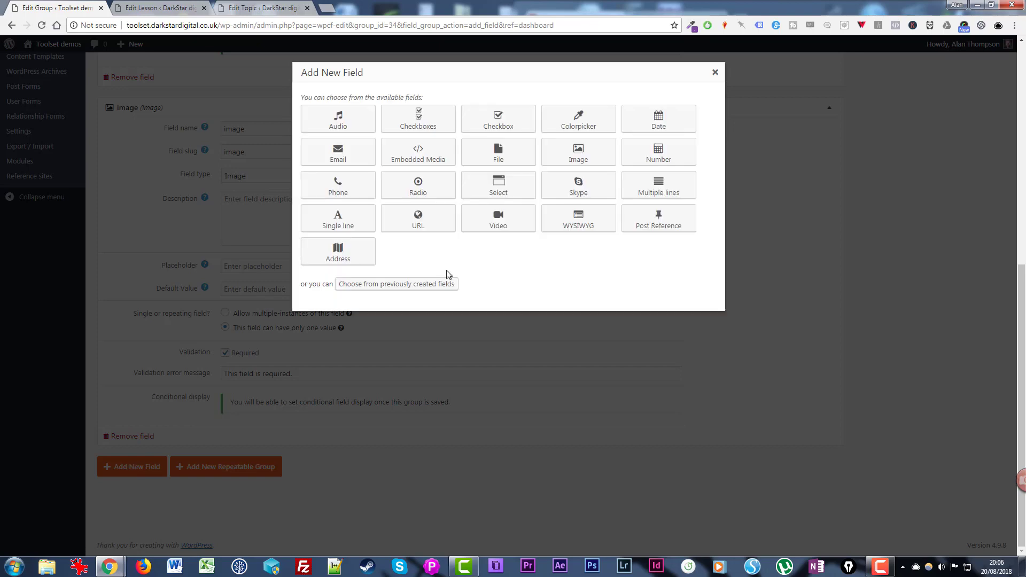
{"action": "left_click", "coordinate": [658, 187]}
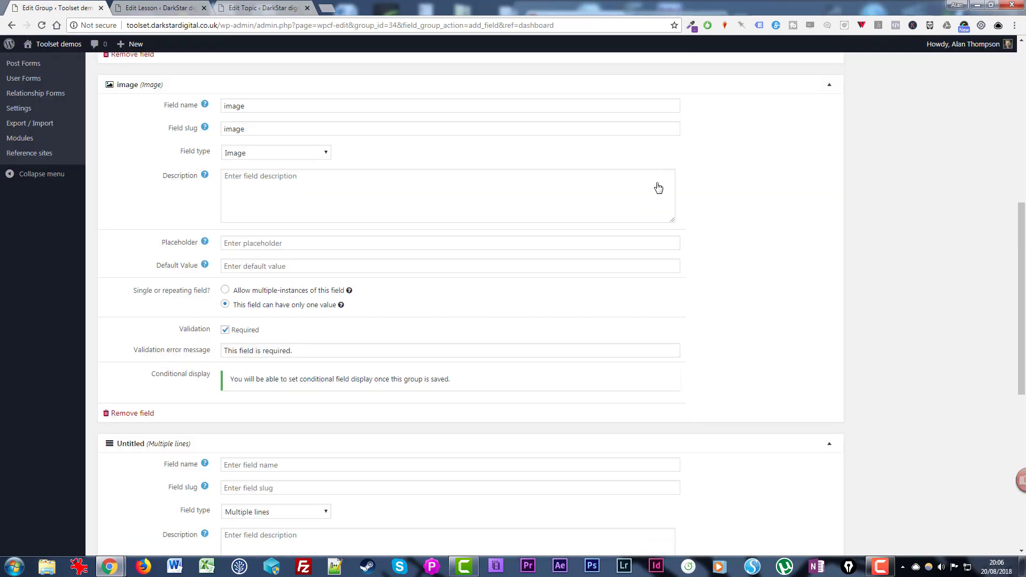
{"action": "left_click", "coordinate": [286, 95]}
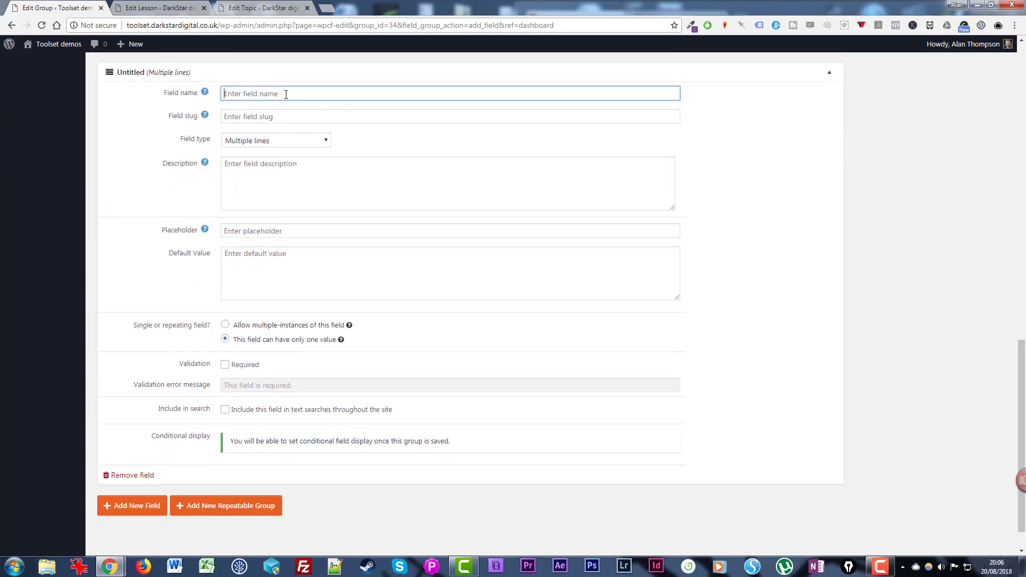
{"action": "type", "text": "Comment"}
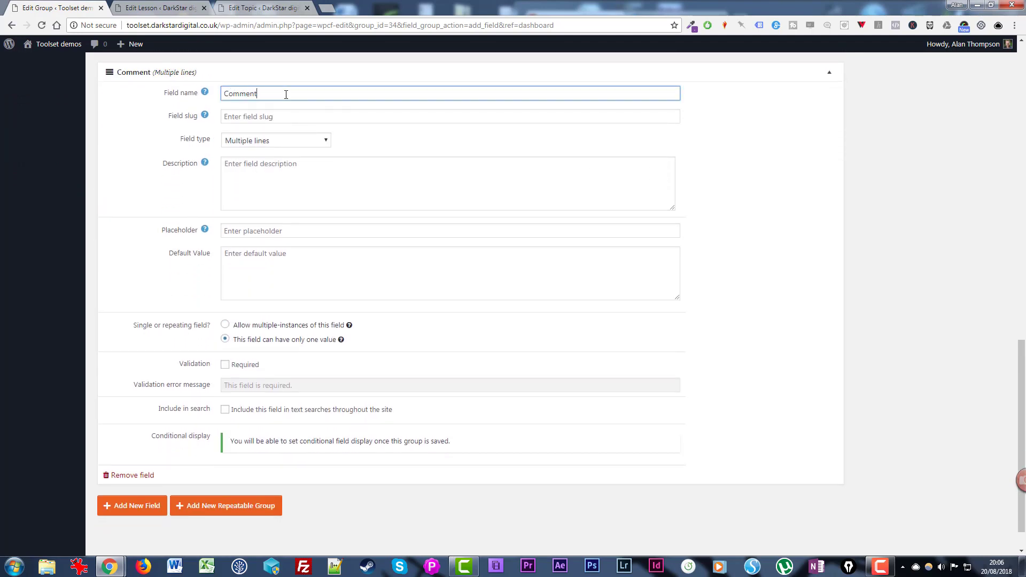
{"action": "left_click", "coordinate": [281, 118]}
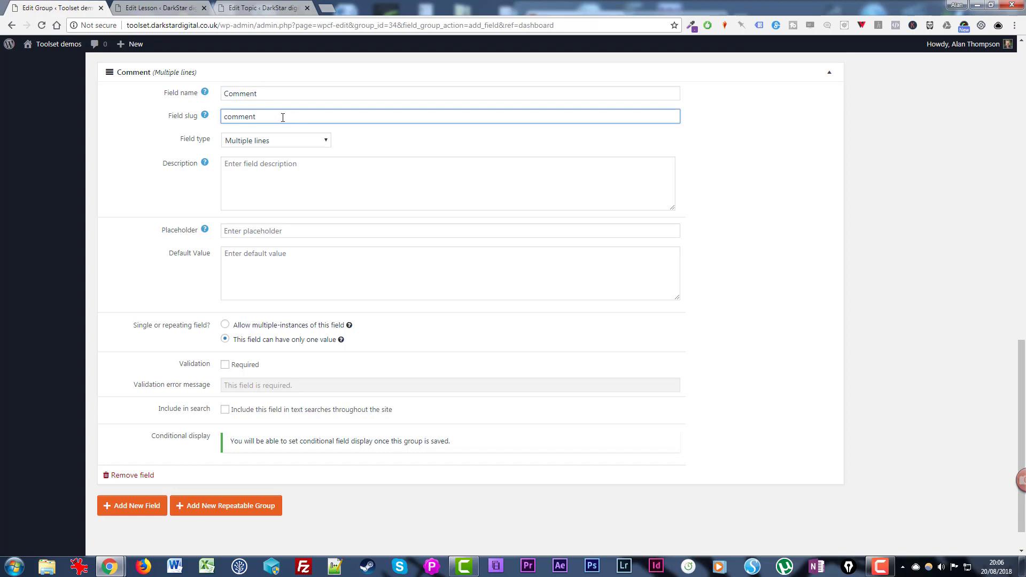
{"action": "left_click", "coordinate": [225, 365]}
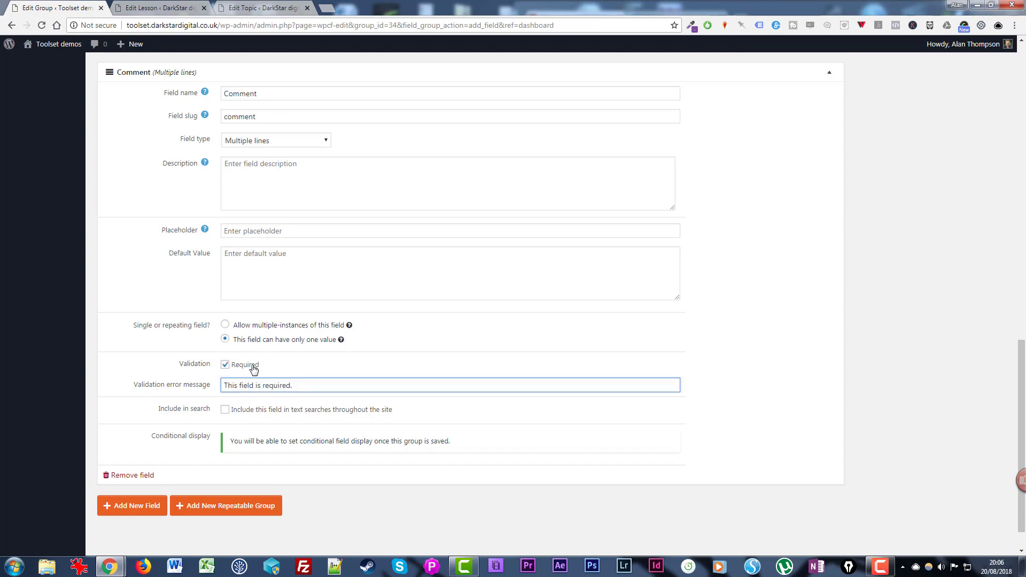
- Add a required single-line field named Name, with slug name, to the field group
{"action": "left_click", "coordinate": [133, 508]}
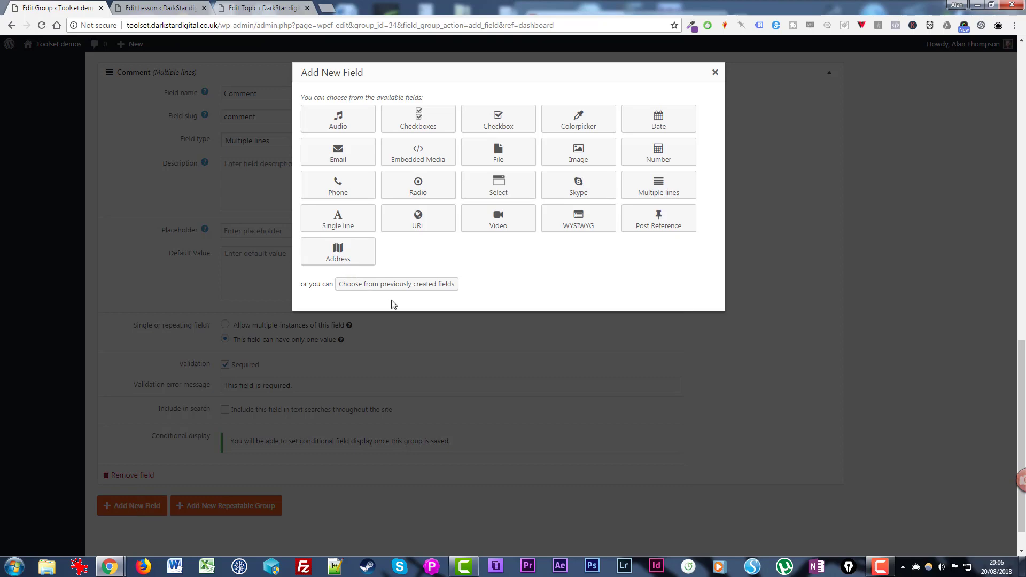
{"action": "left_click", "coordinate": [358, 218]}
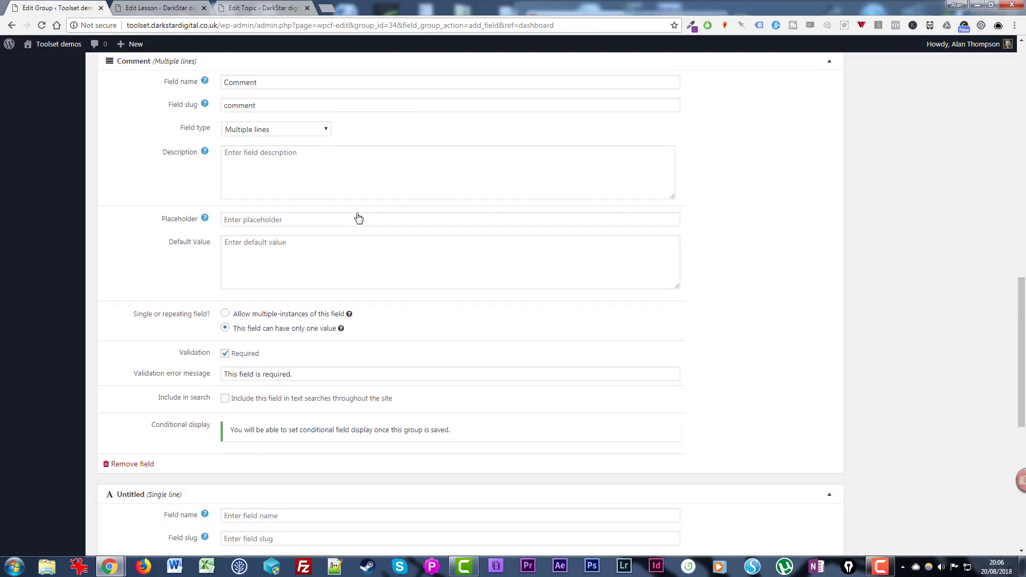
{"action": "left_click", "coordinate": [262, 102]}
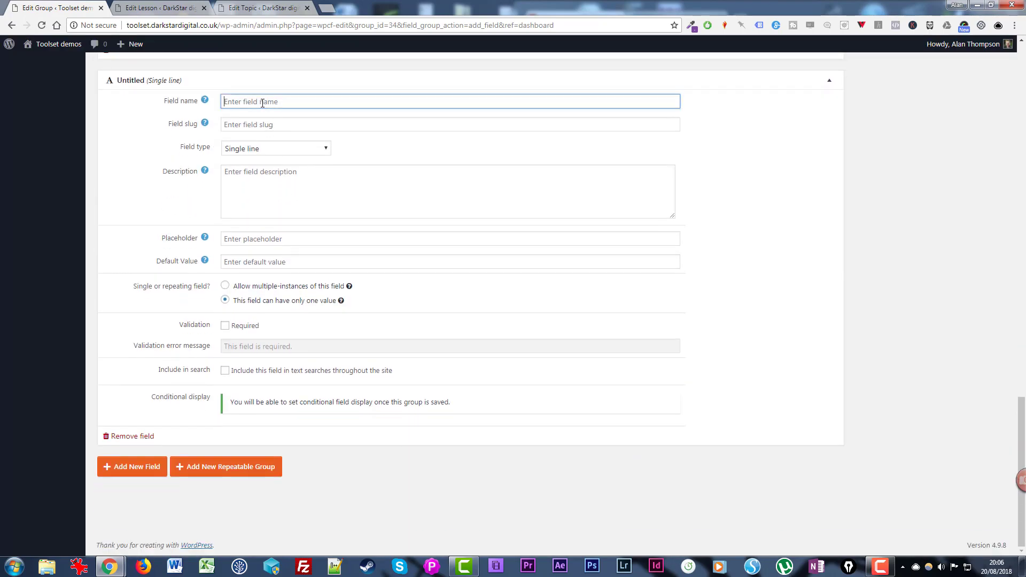
{"action": "type", "text": "Name"}
{"action": "left_click", "coordinate": [280, 124]}
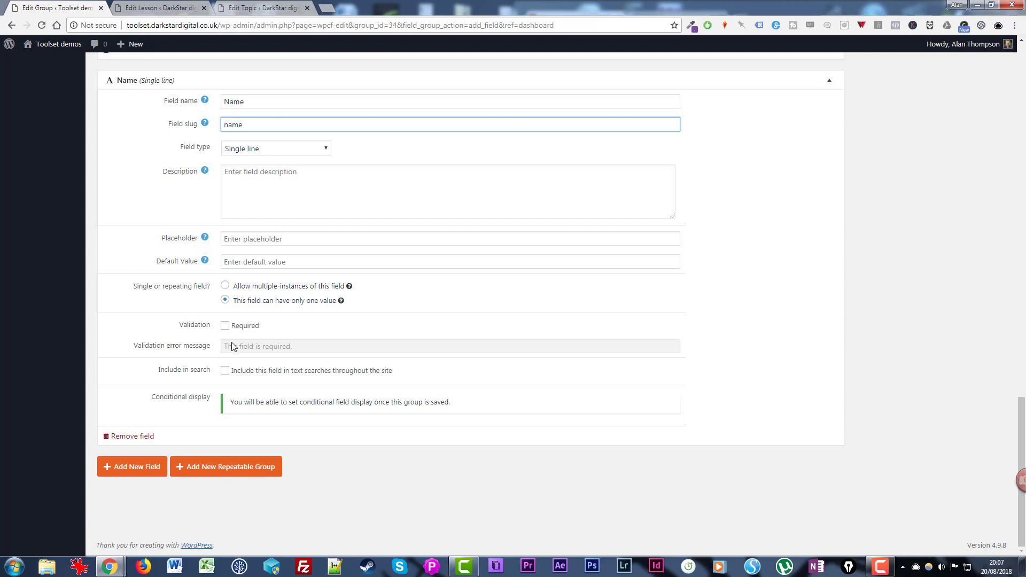
{"action": "left_click", "coordinate": [225, 326]}
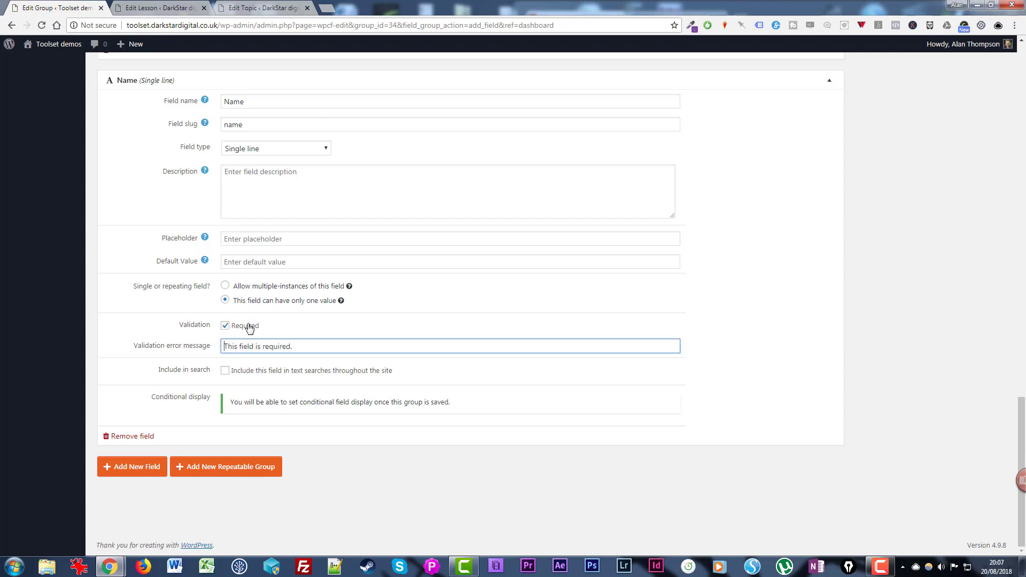
{"action": "left_click", "coordinate": [138, 467]}
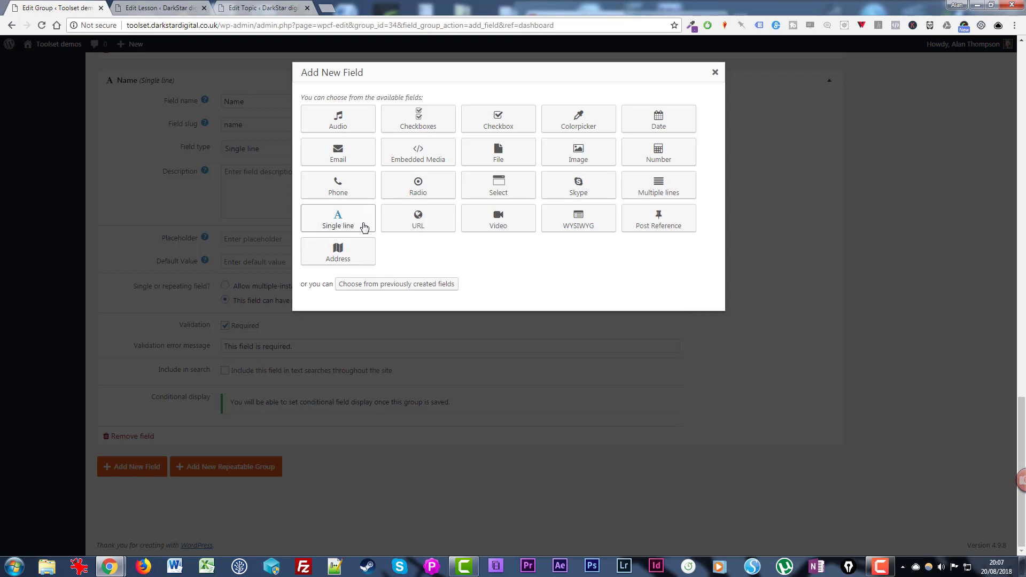
{"action": "left_click", "coordinate": [362, 222]}
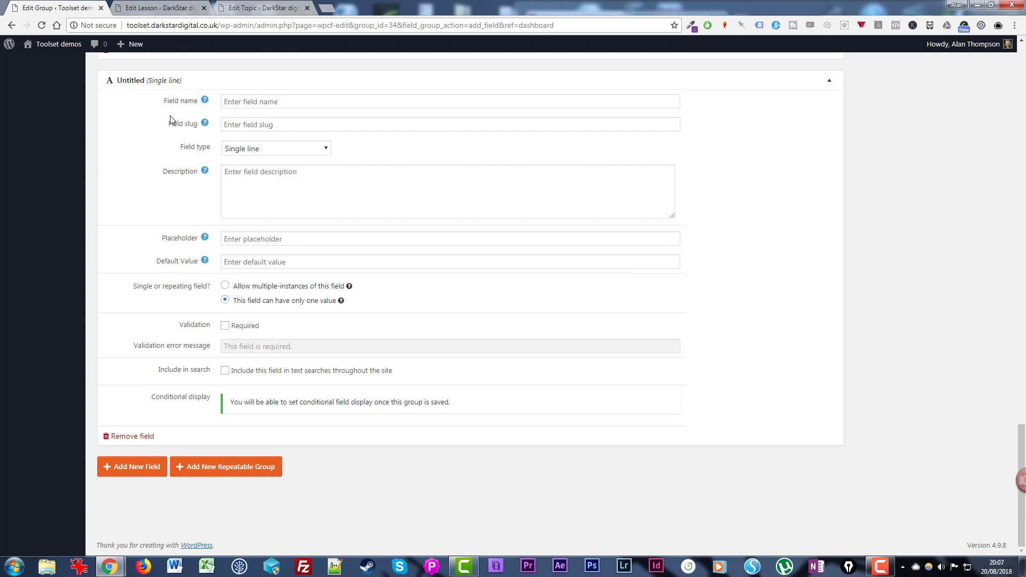
{"action": "left_click", "coordinate": [128, 436]}
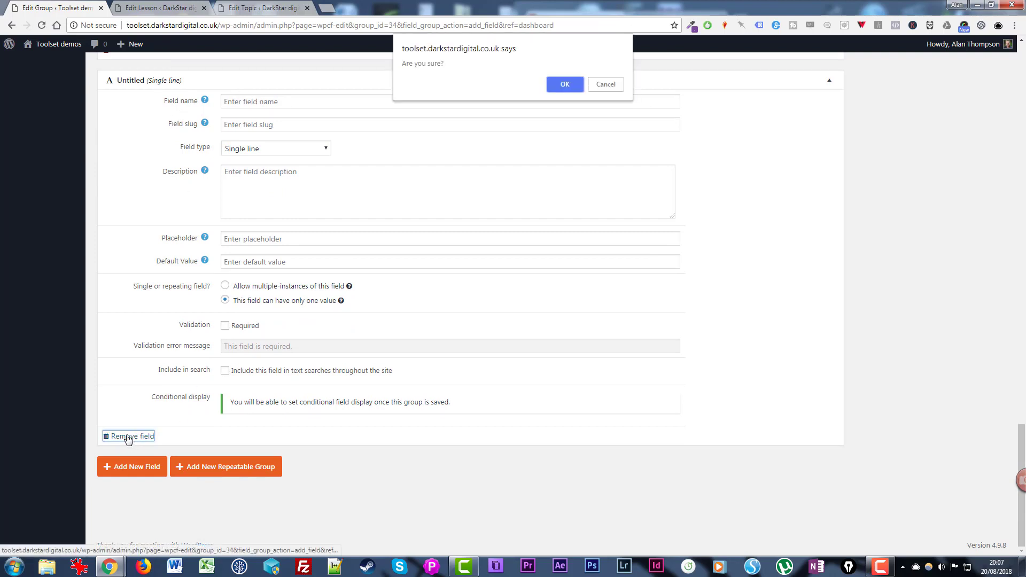
{"action": "left_click", "coordinate": [566, 84]}
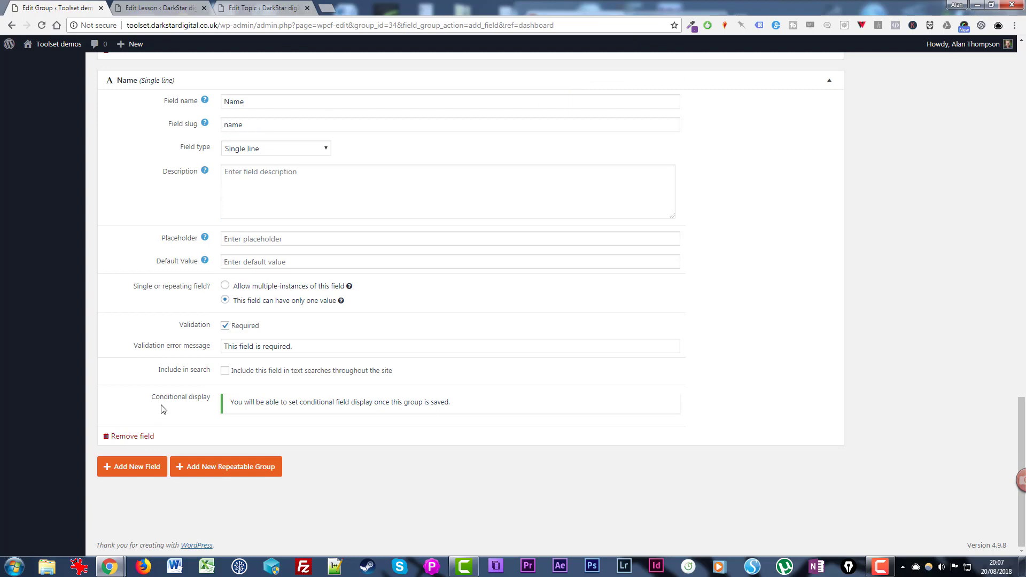
- Add an optional URL field named website, with slug website, and enable its URL validation
{"action": "left_click", "coordinate": [137, 468]}
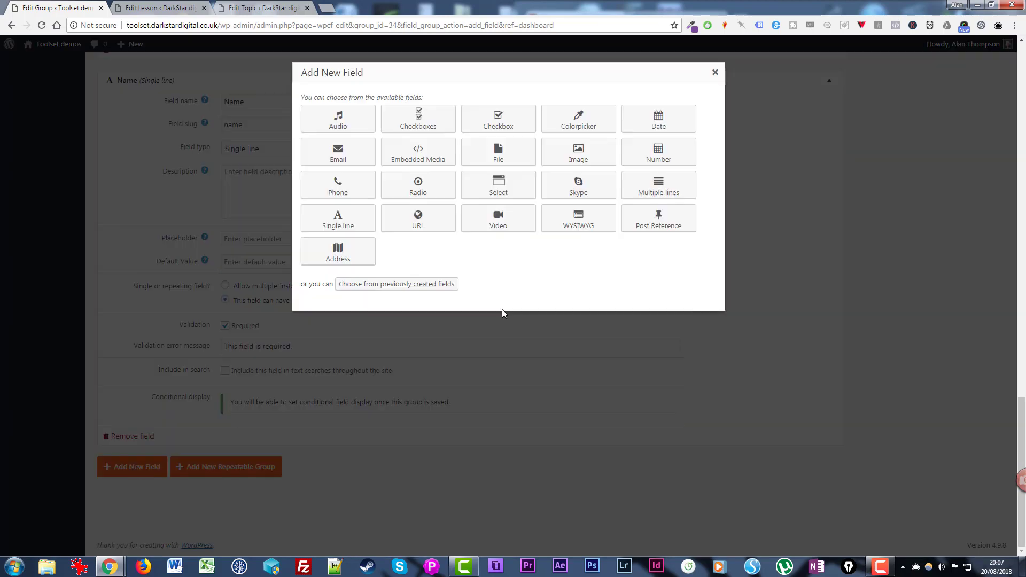
{"action": "left_click", "coordinate": [442, 217]}
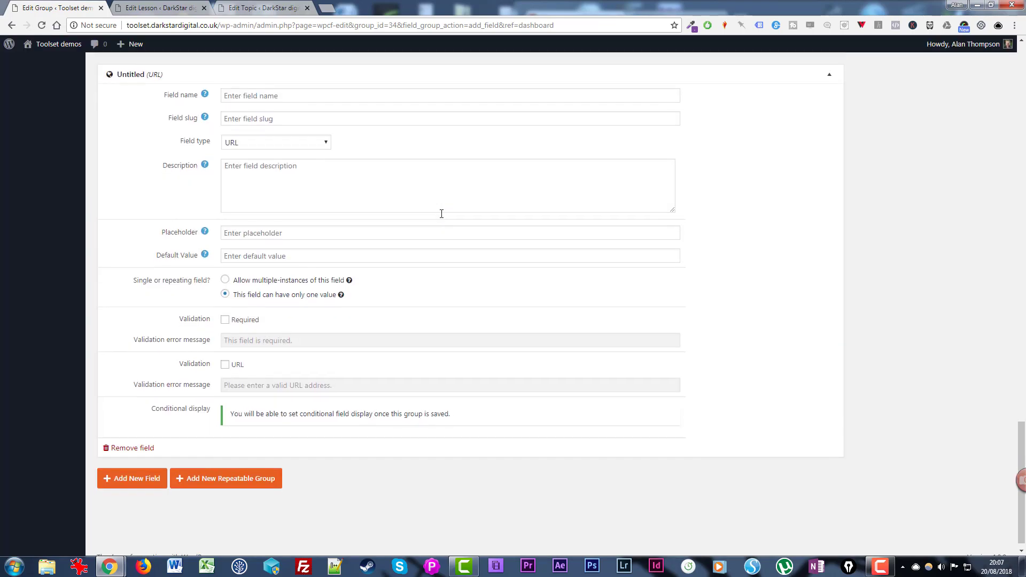
{"action": "left_click", "coordinate": [274, 94]}
{"action": "type", "text": "website"}
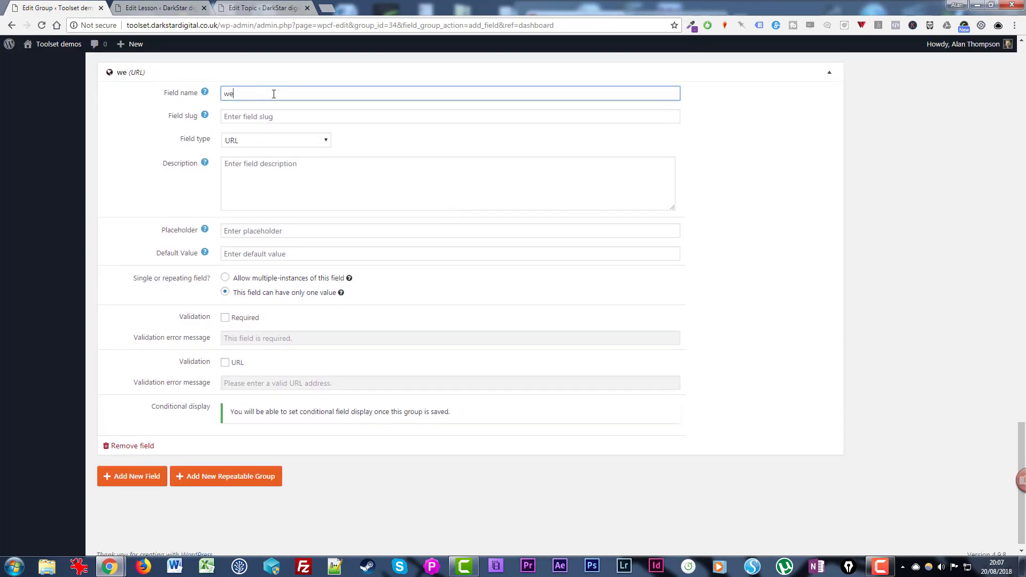
{"action": "left_click", "coordinate": [292, 118]}
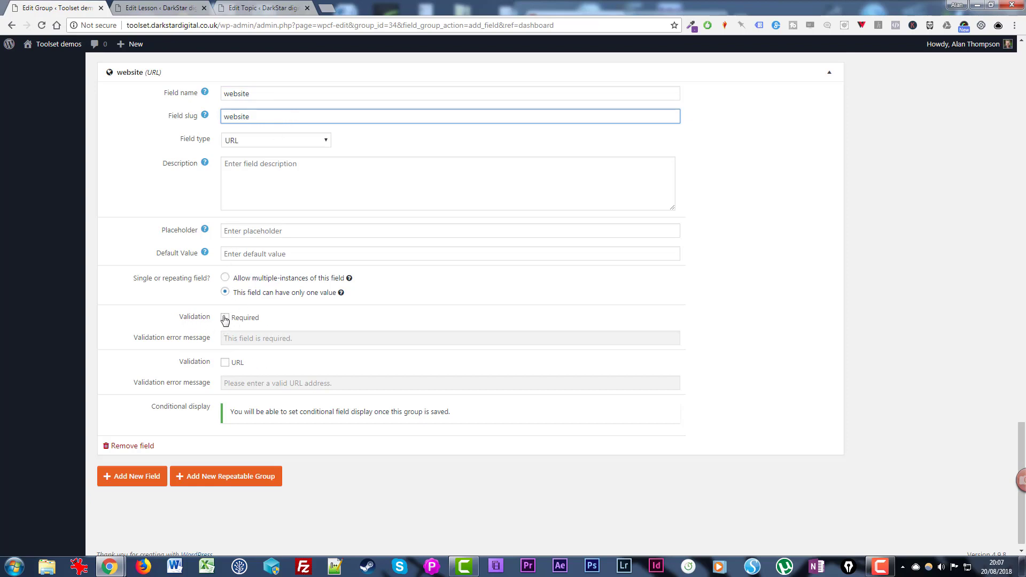
{"action": "left_click", "coordinate": [225, 362]}
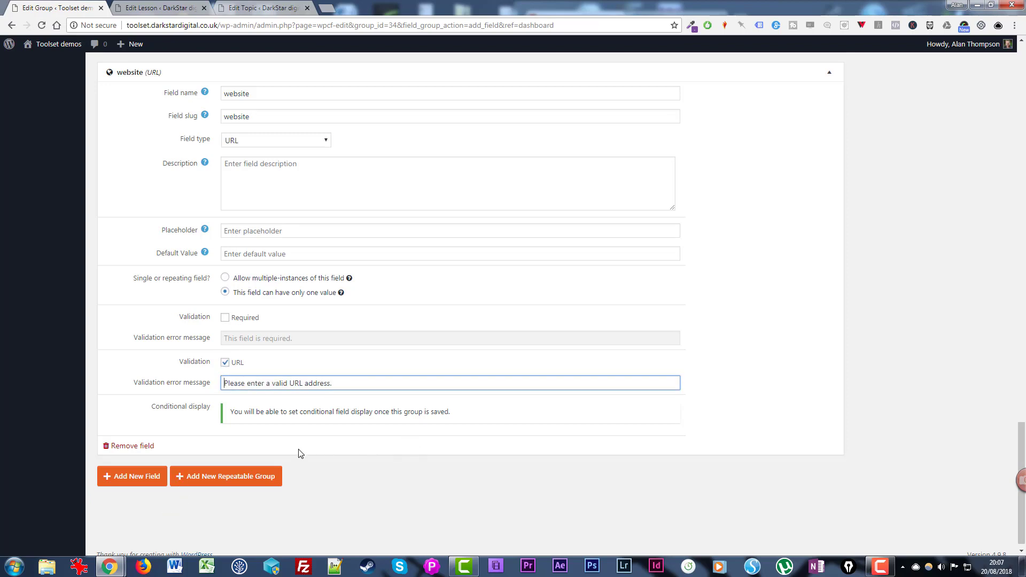
{"action": "scroll", "coordinate": [339, 408], "scroll_direction": "up", "scroll_amount": 6}
{"action": "scroll", "coordinate": [339, 408], "scroll_direction": "up", "scroll_amount": 20}
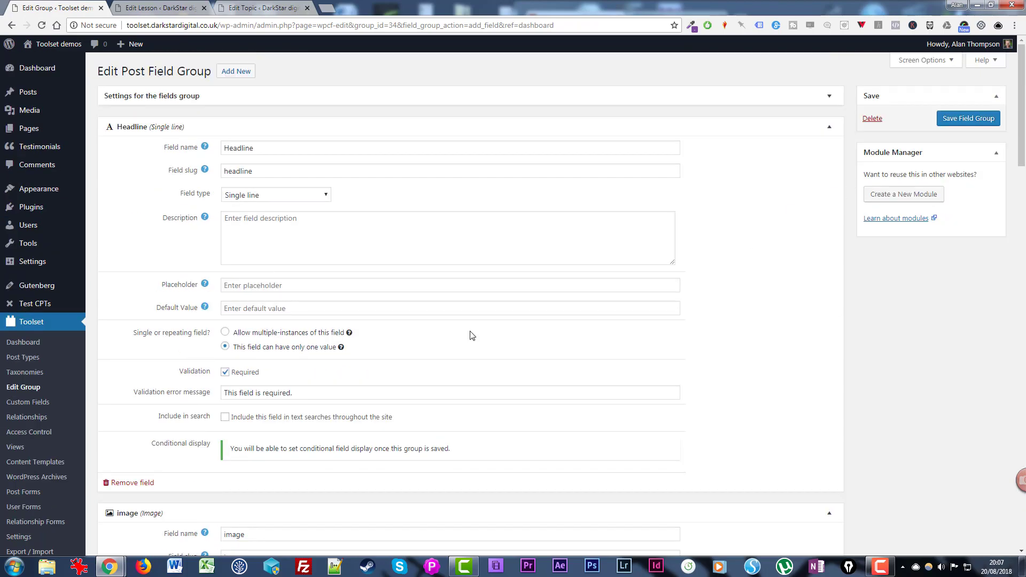
{"action": "scroll", "coordinate": [470, 335], "scroll_direction": "down", "scroll_amount": 20}
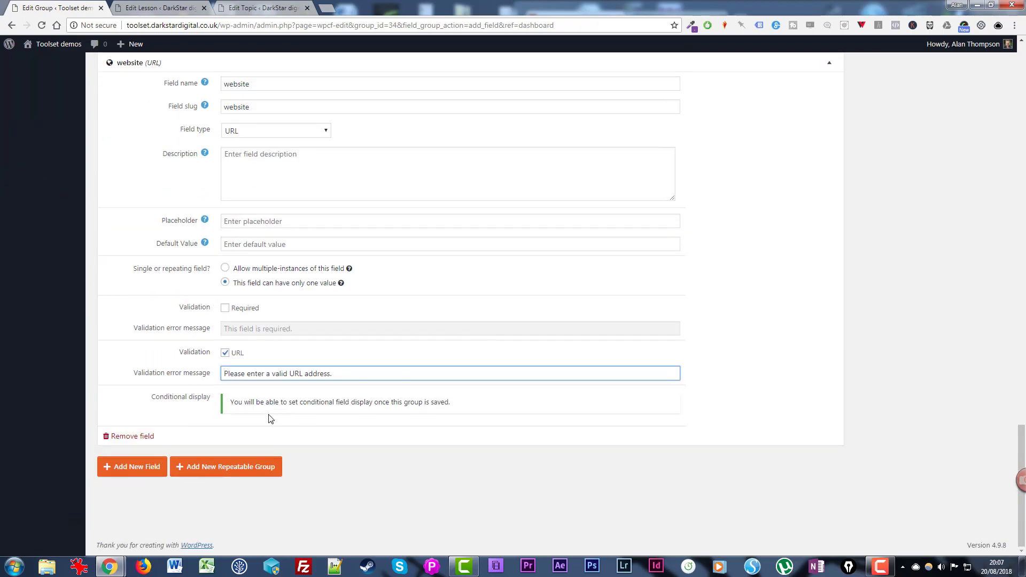
{"action": "left_click", "coordinate": [139, 471]}
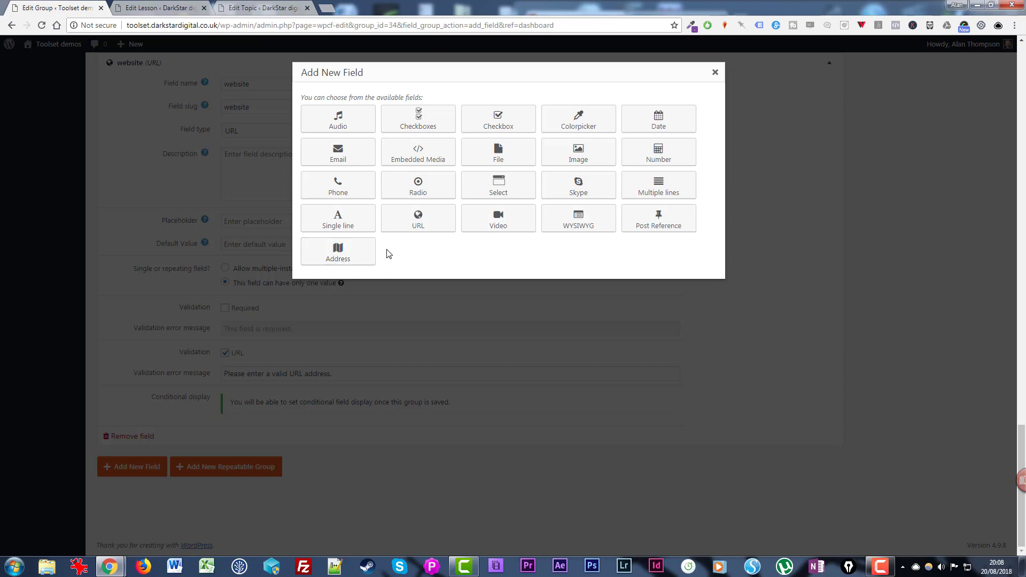
{"action": "left_click", "coordinate": [714, 74]}
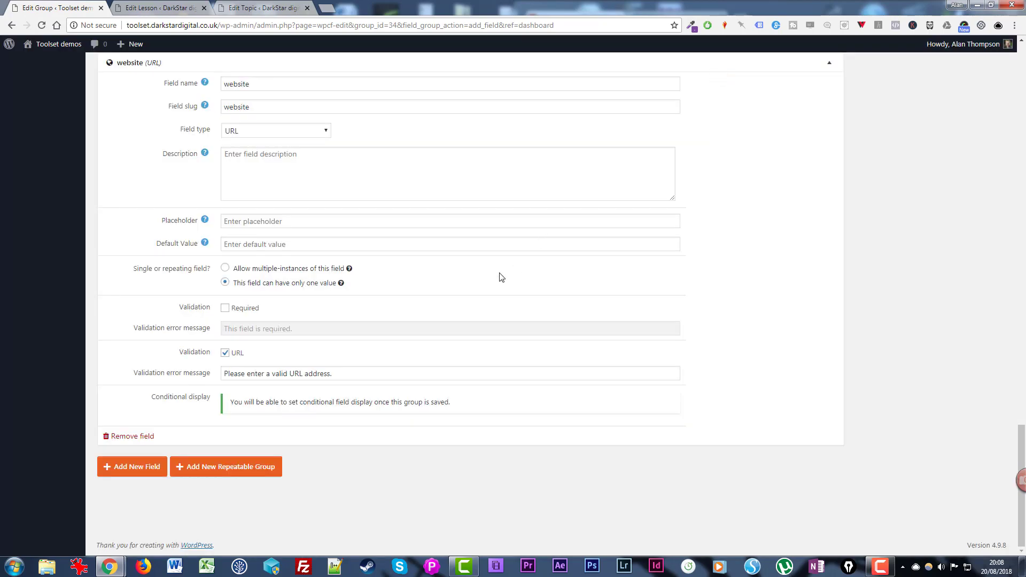
- Save the post field group with its newly defined fields
{"action": "scroll", "coordinate": [468, 284], "scroll_direction": "up", "scroll_amount": 3}
{"action": "scroll", "coordinate": [469, 285], "scroll_direction": "up", "scroll_amount": 20}
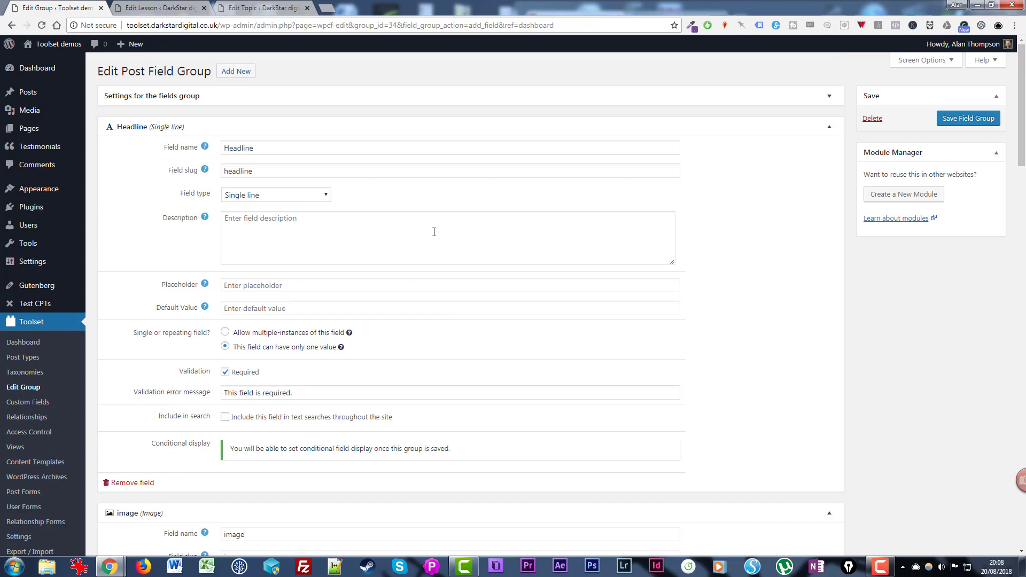
{"action": "left_click", "coordinate": [979, 119]}
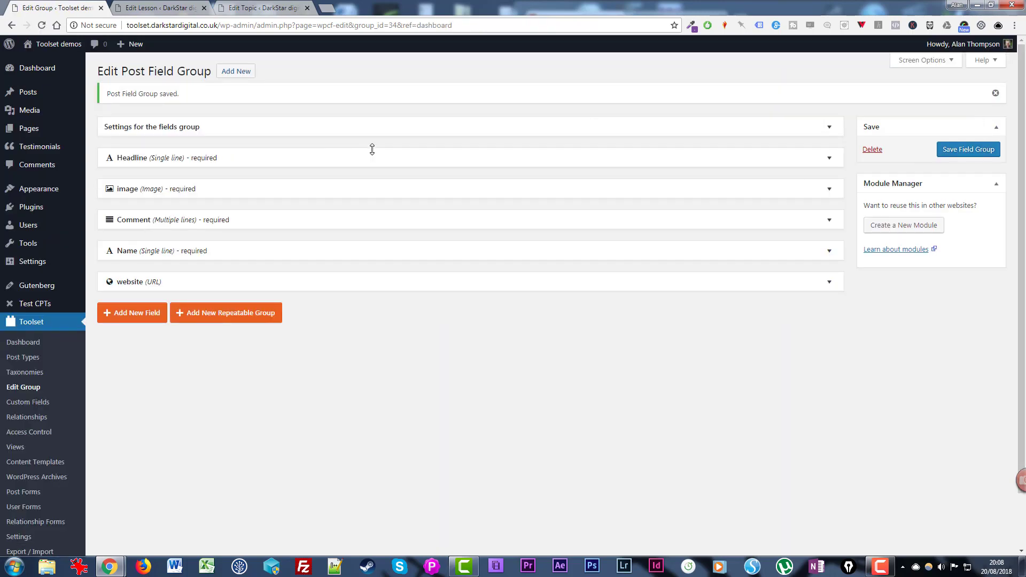
- Review the field group's settings and the post types it is used on, leave them as they are, and save the group again
{"action": "left_click", "coordinate": [830, 128]}
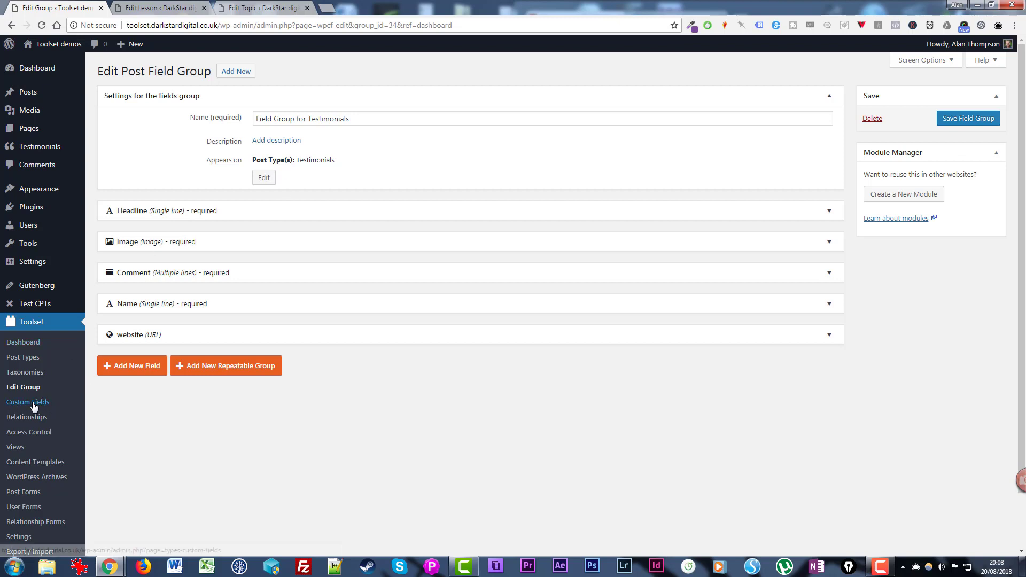
{"action": "left_click", "coordinate": [264, 178]}
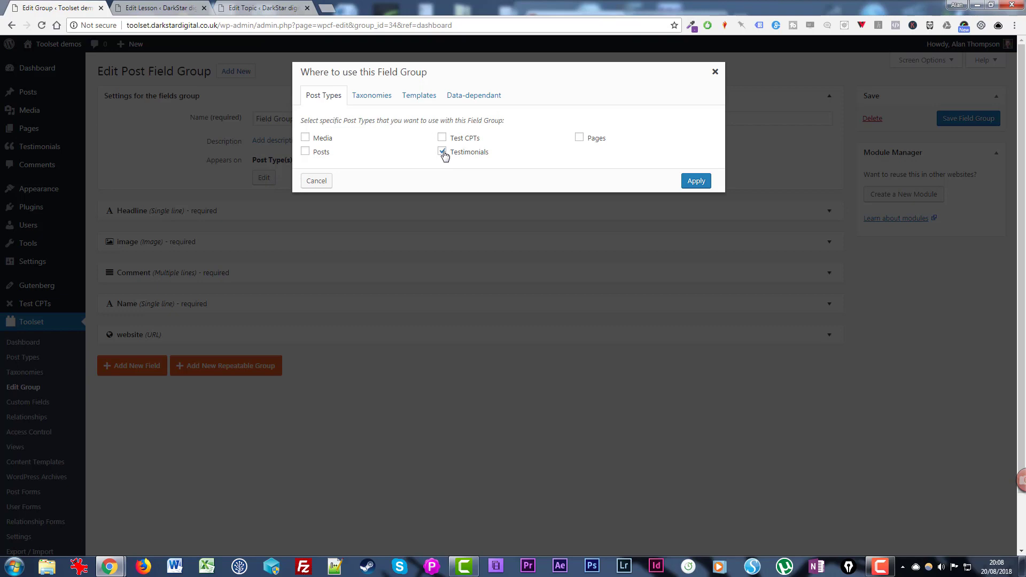
{"action": "left_click", "coordinate": [715, 74]}
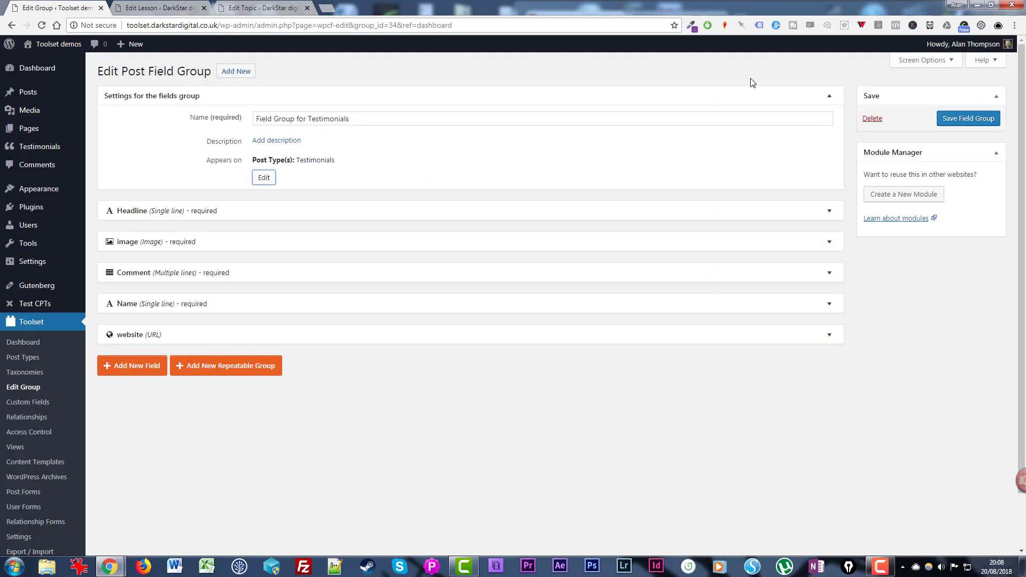
{"action": "left_click", "coordinate": [963, 121]}
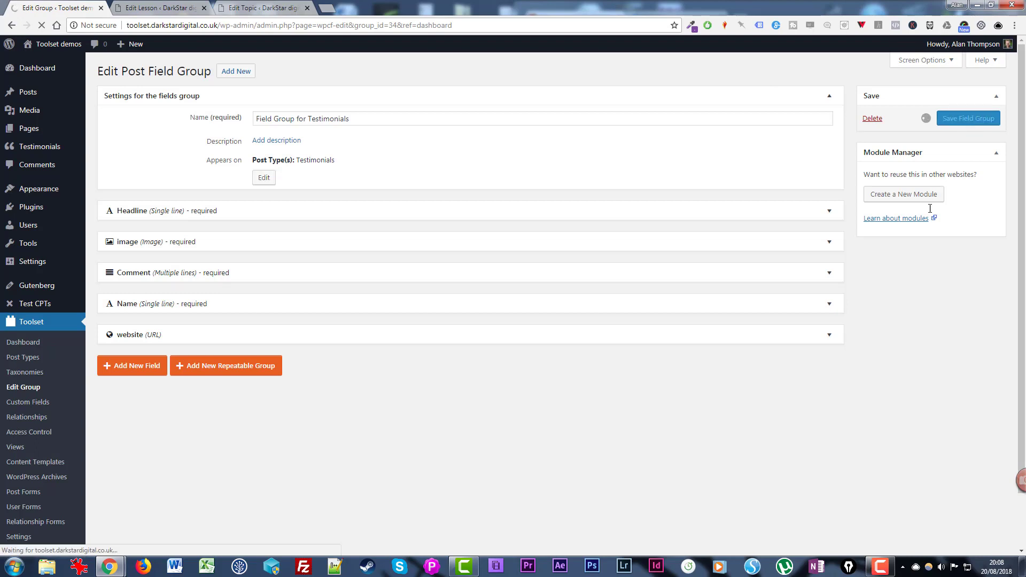